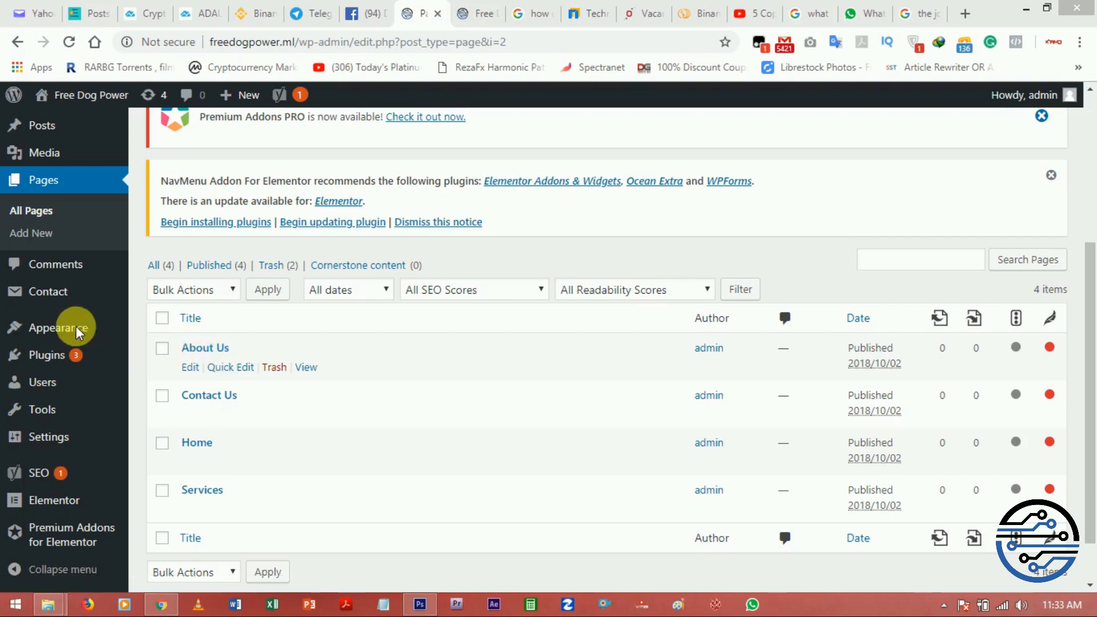
Open the site's widget management page and dismiss the desktop notification covering it.
mouse_move(78, 327)
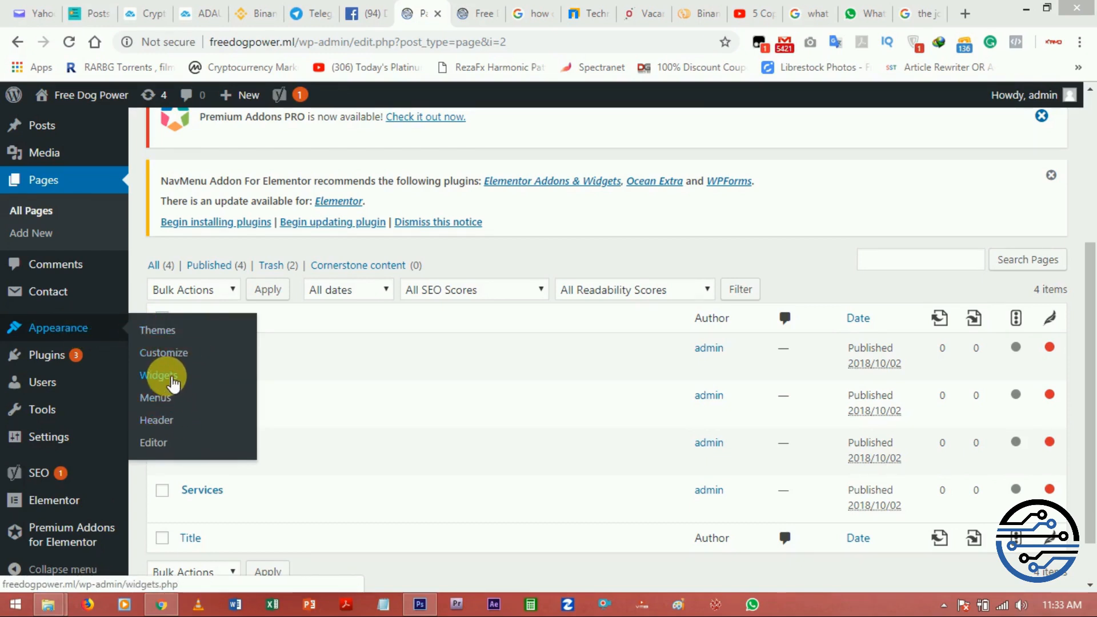
left_click(173, 382)
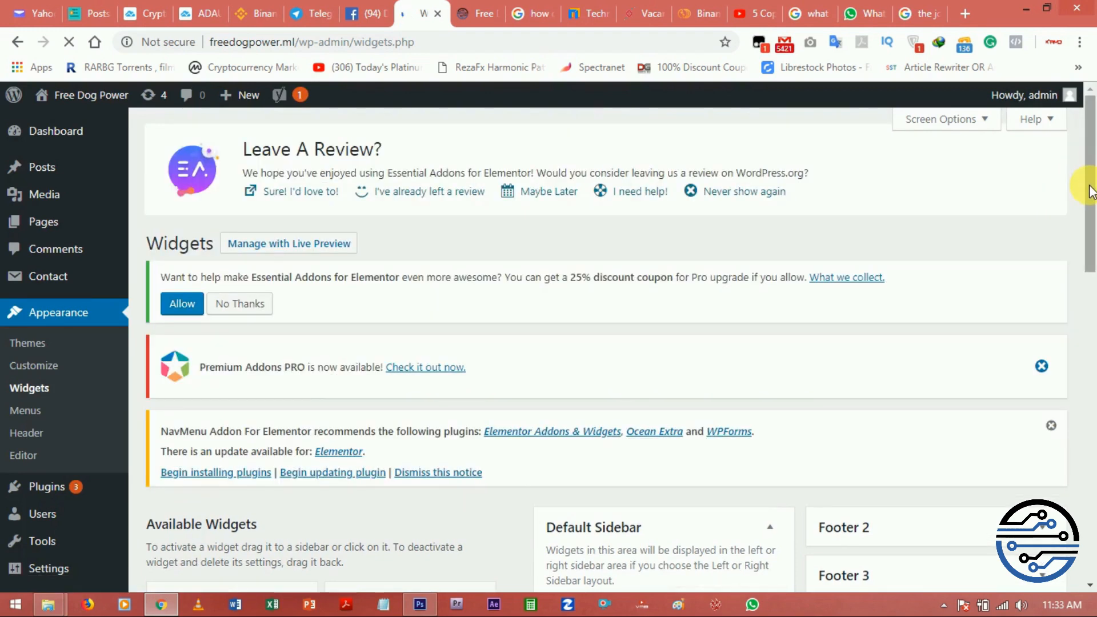
left_click_drag(1088, 189, 1092, 337)
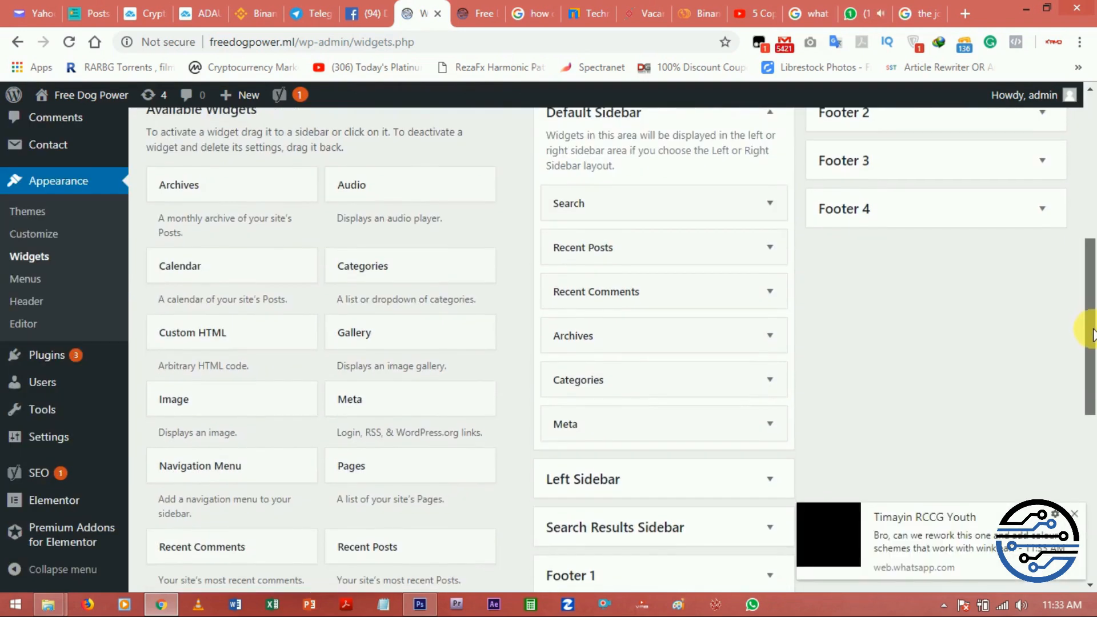
left_click(1075, 515)
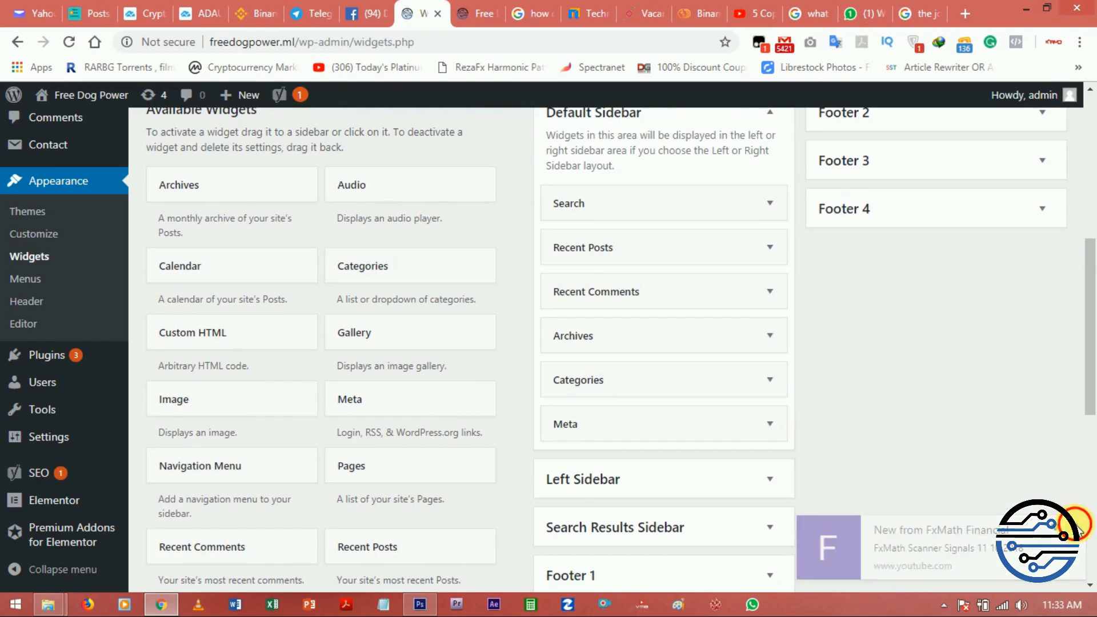
Examine the Footer 1, Footer 2, Footer 3 and Footer 4 widget areas by expanding and collapsing them.
left_click_drag(1089, 322, 1092, 347)
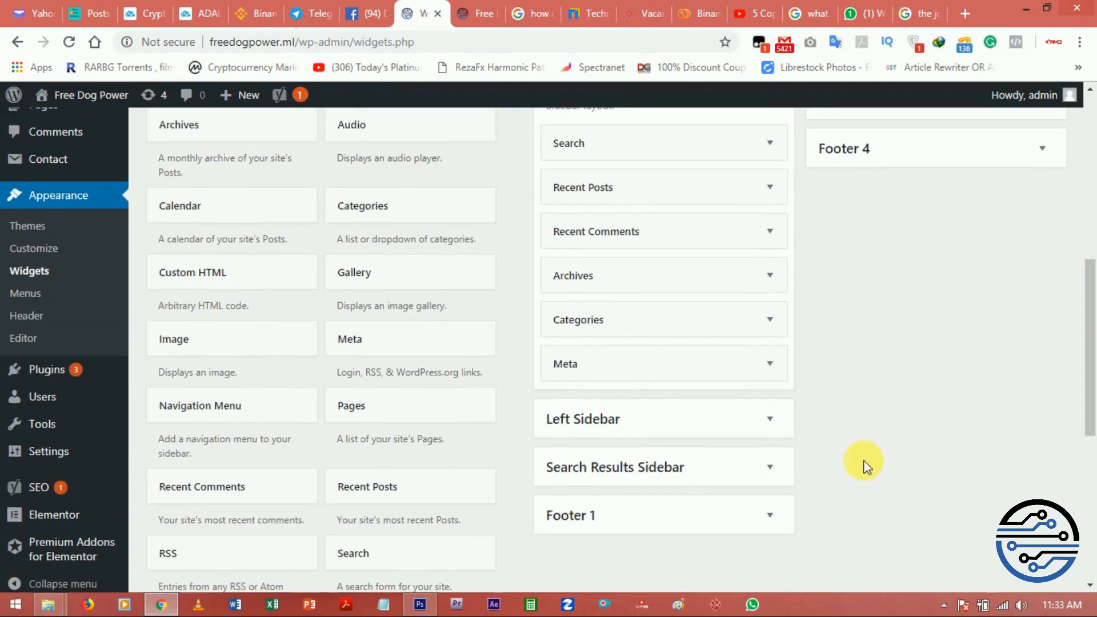
left_click(772, 530)
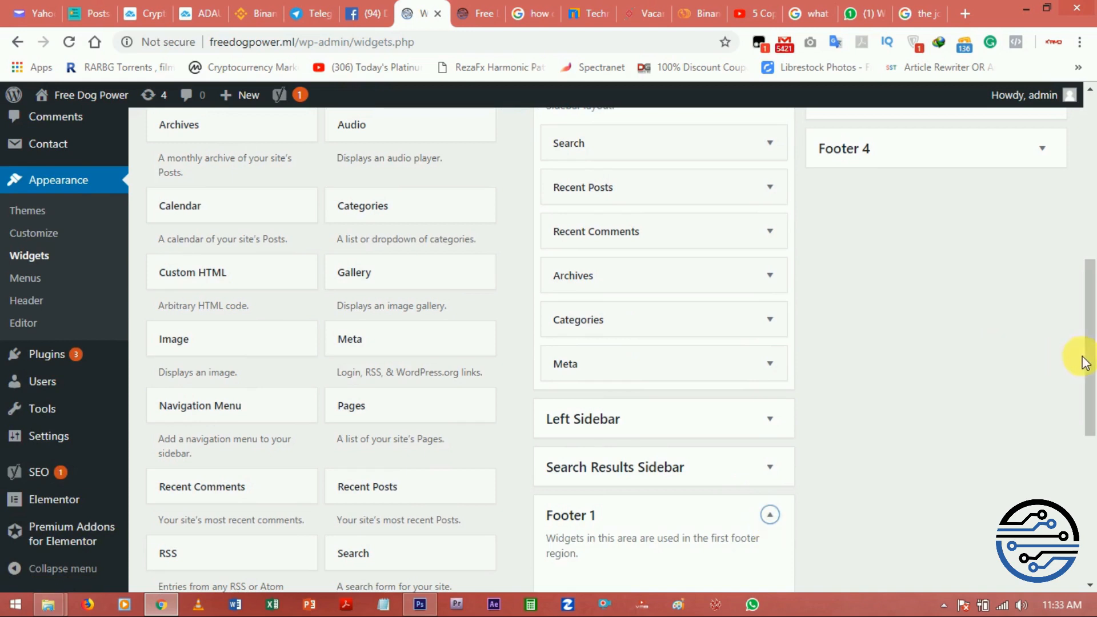
left_click_drag(1086, 363, 1090, 254)
left_click(770, 343)
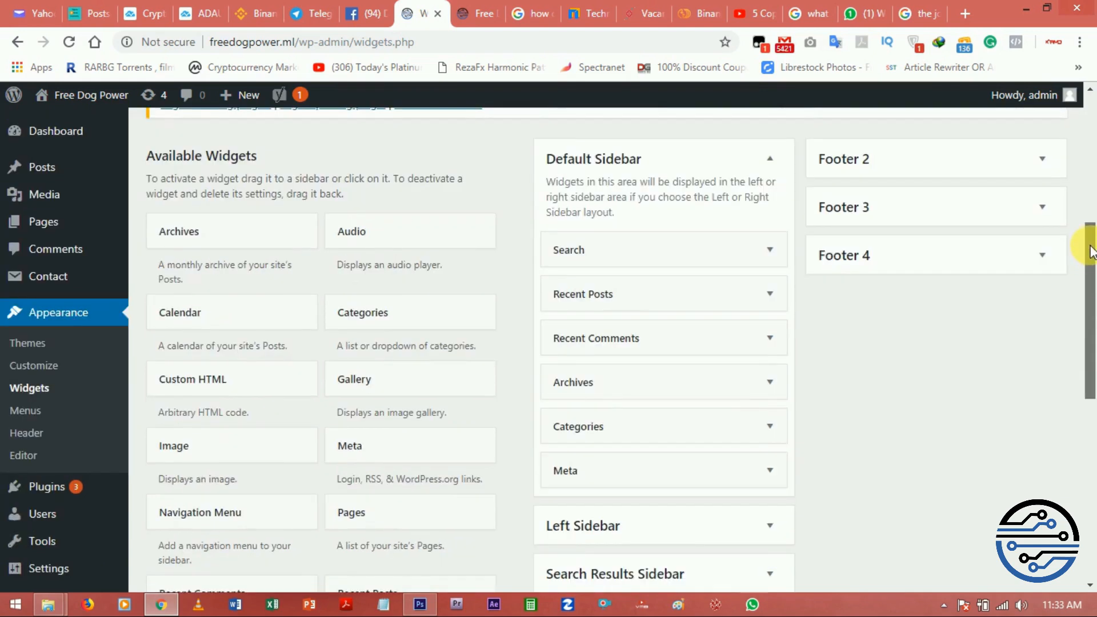
scroll(1036, 149, "up", 3)
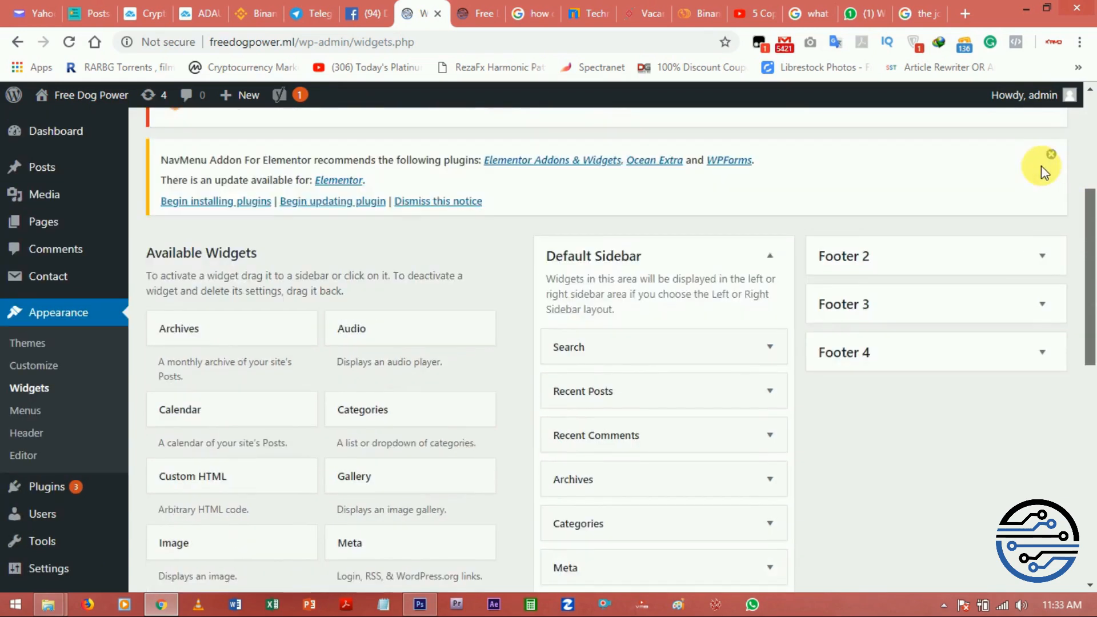
left_click_drag(1088, 237, 1086, 276)
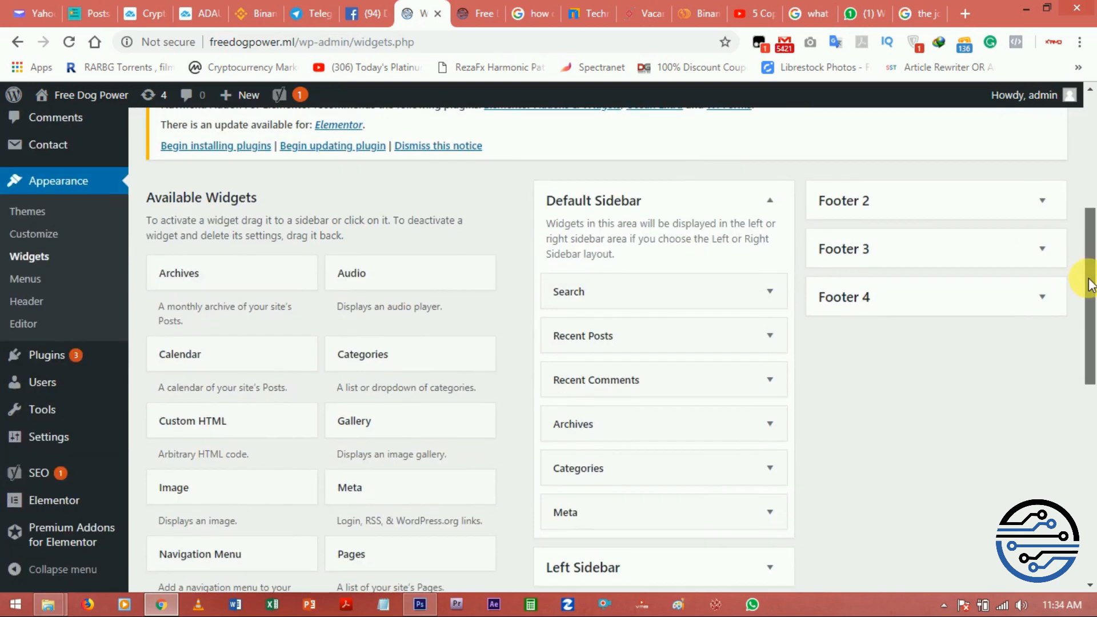
left_click(1043, 204)
left_click(1044, 205)
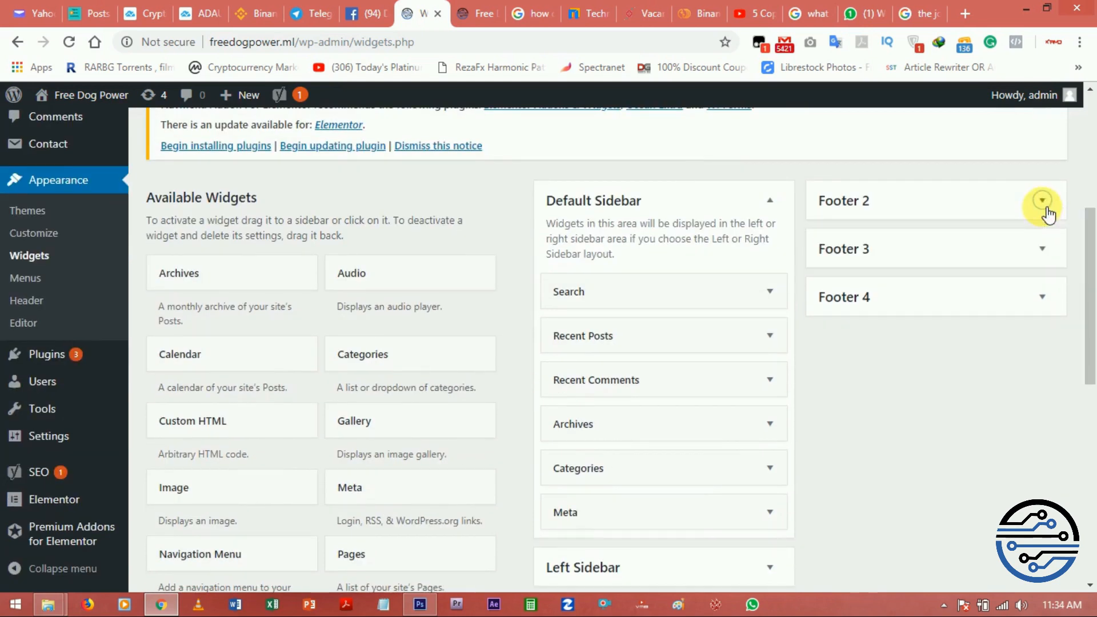
left_click(1045, 250)
left_click(1046, 252)
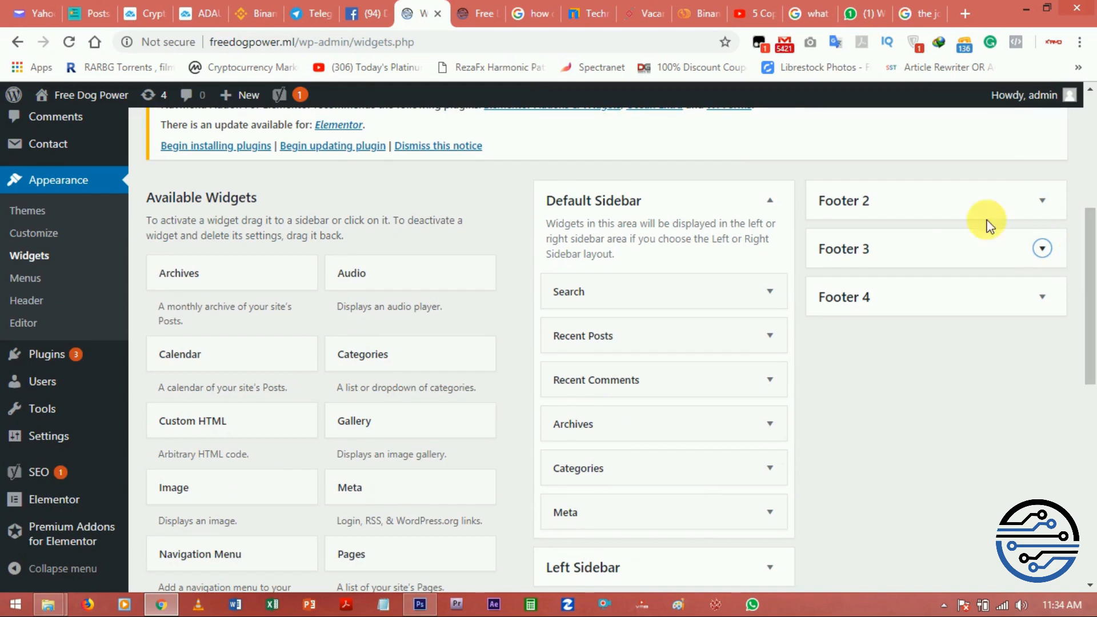
left_click(1032, 306)
left_click(1033, 305)
Expand the Footer 1 area and add a Pages widget to it from the available widgets.
left_click_drag(1087, 308, 1091, 436)
left_click(767, 318)
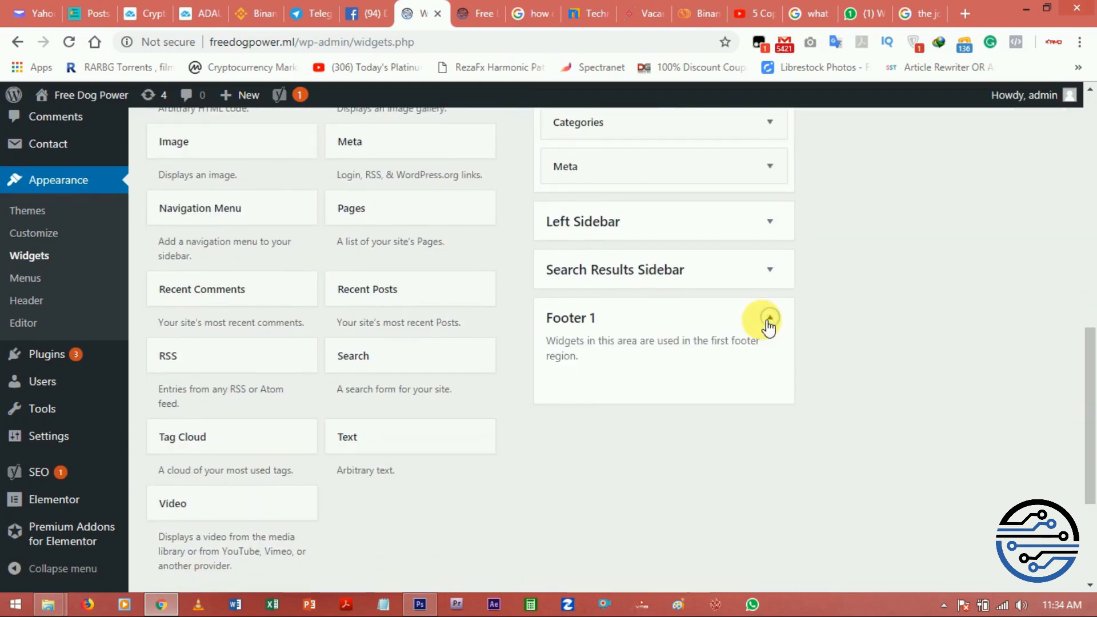
left_click_drag(1093, 423, 1092, 333)
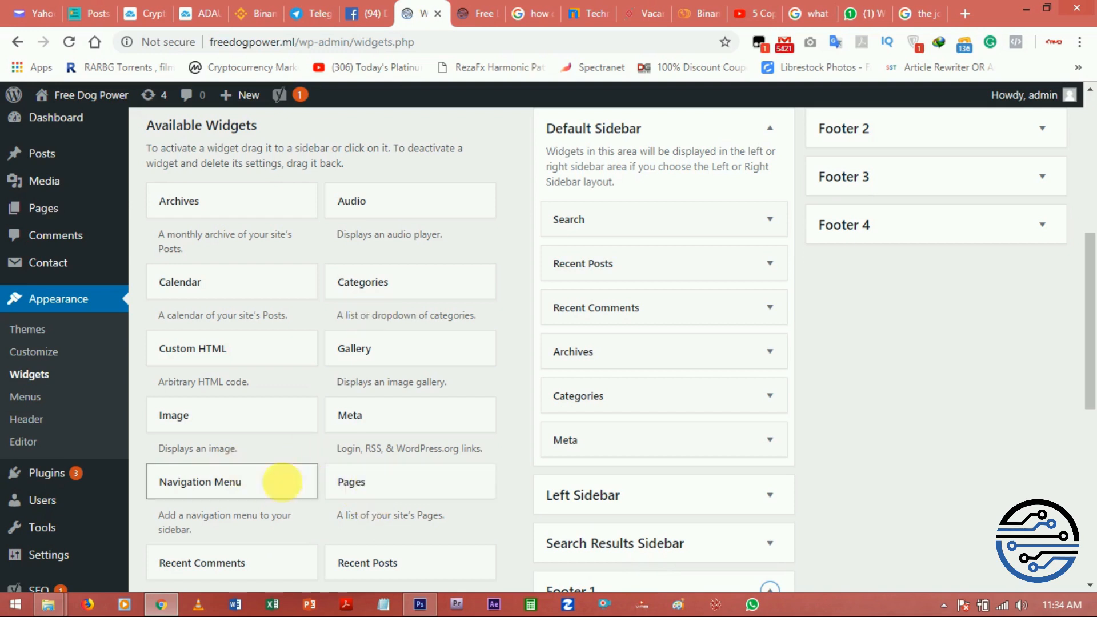
left_click_drag(1091, 312, 1085, 375)
left_click_drag(452, 293, 667, 460)
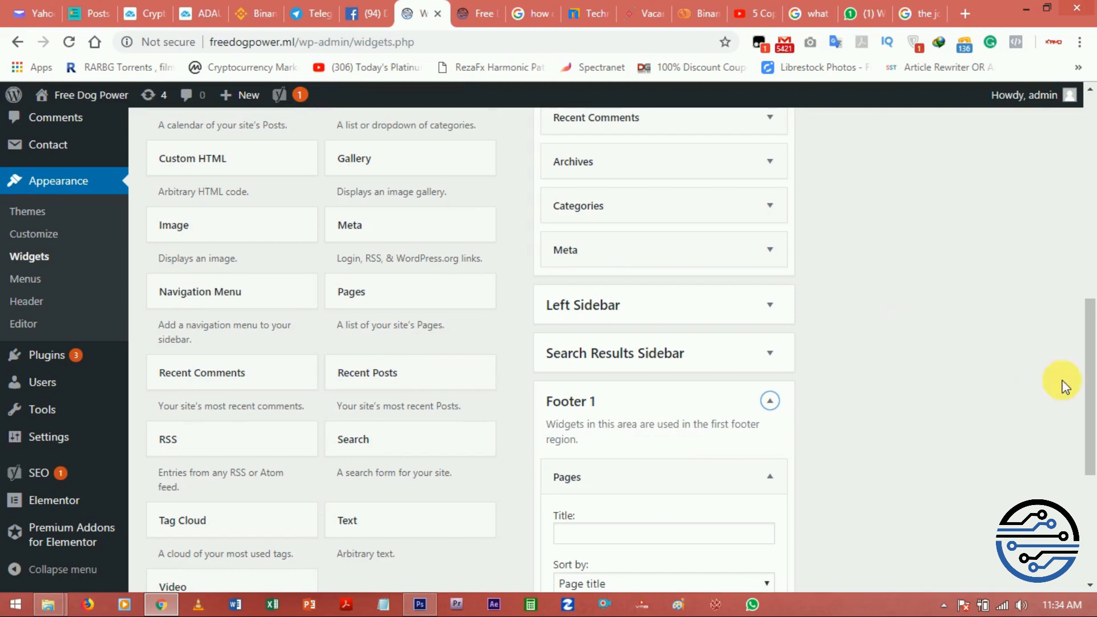
left_click_drag(1084, 379, 1090, 461)
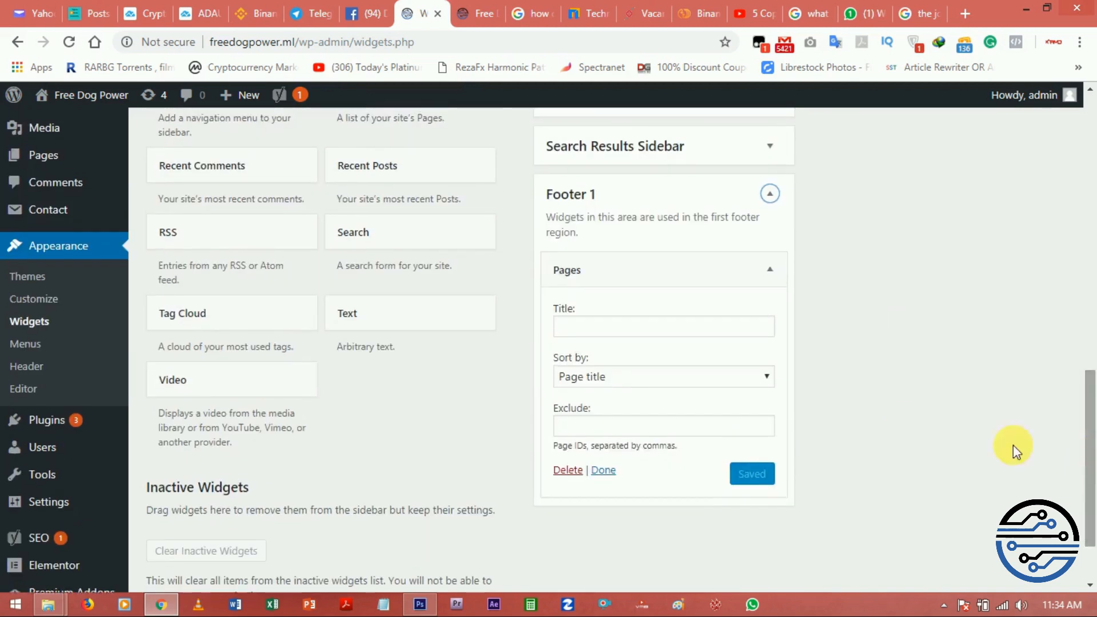
Title the Footer 1 Pages widget "Pages", keep it sorted by Page title, and save it.
left_click(766, 378)
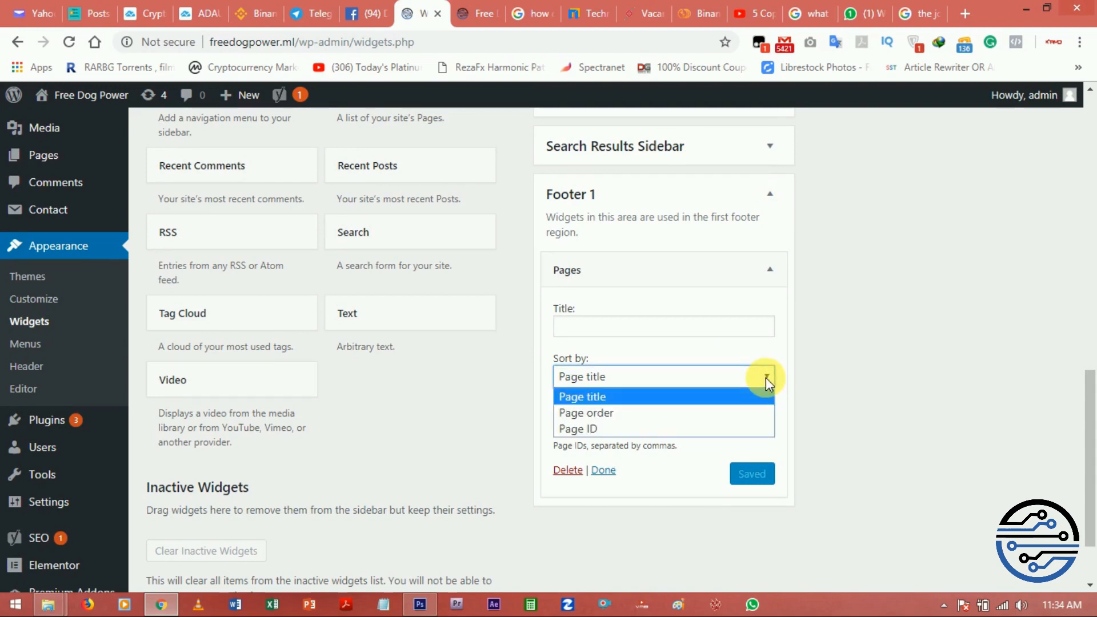
left_click(766, 377)
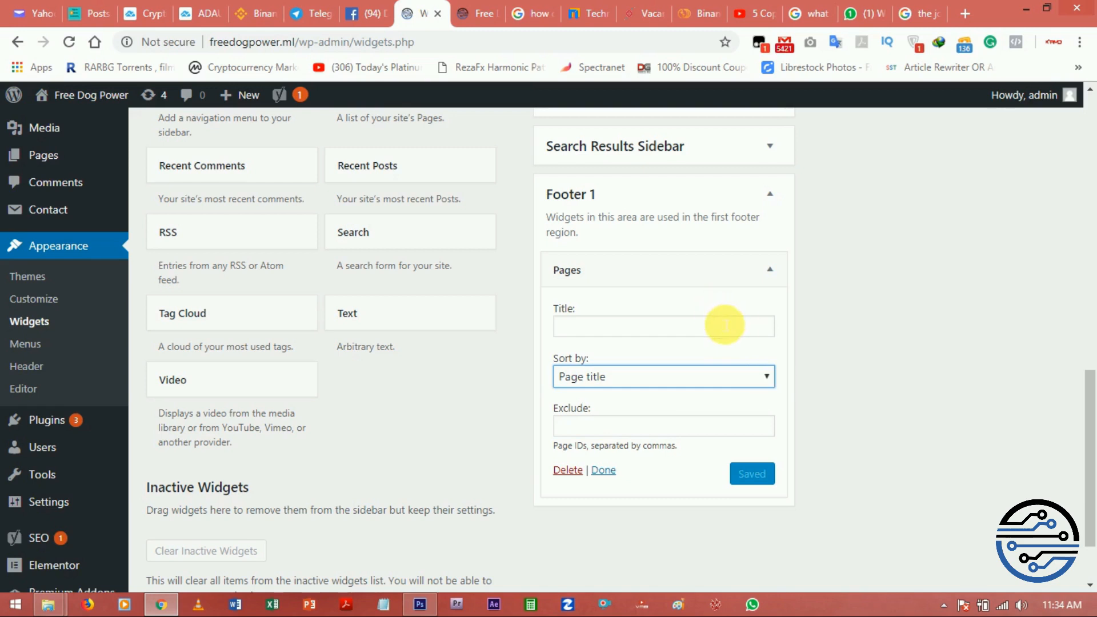
left_click(691, 326)
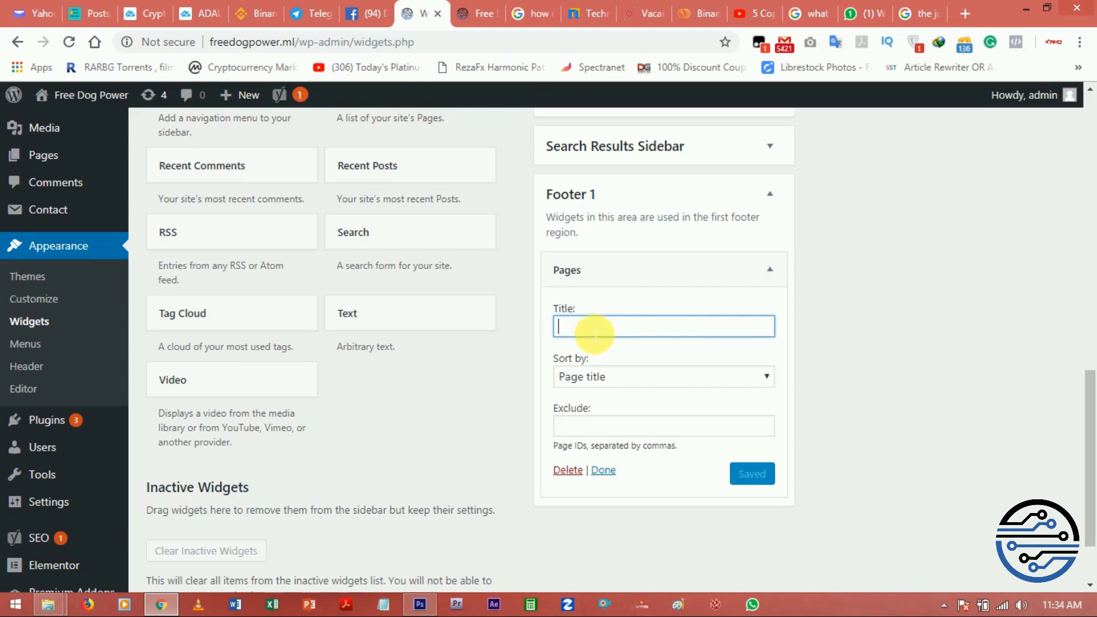
type("Pages")
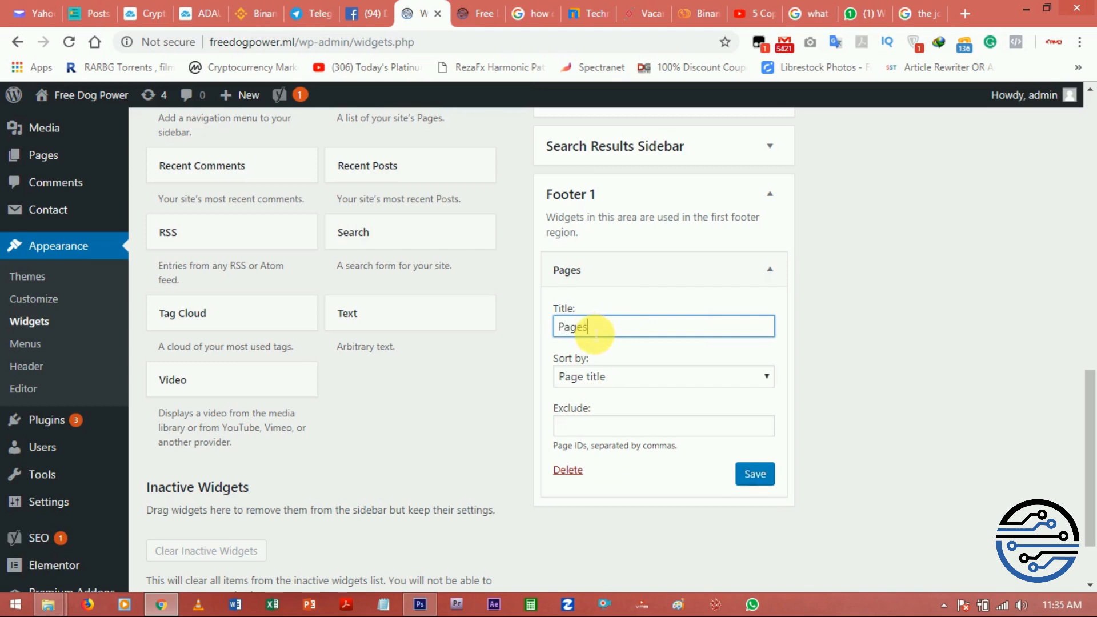
left_click(776, 483)
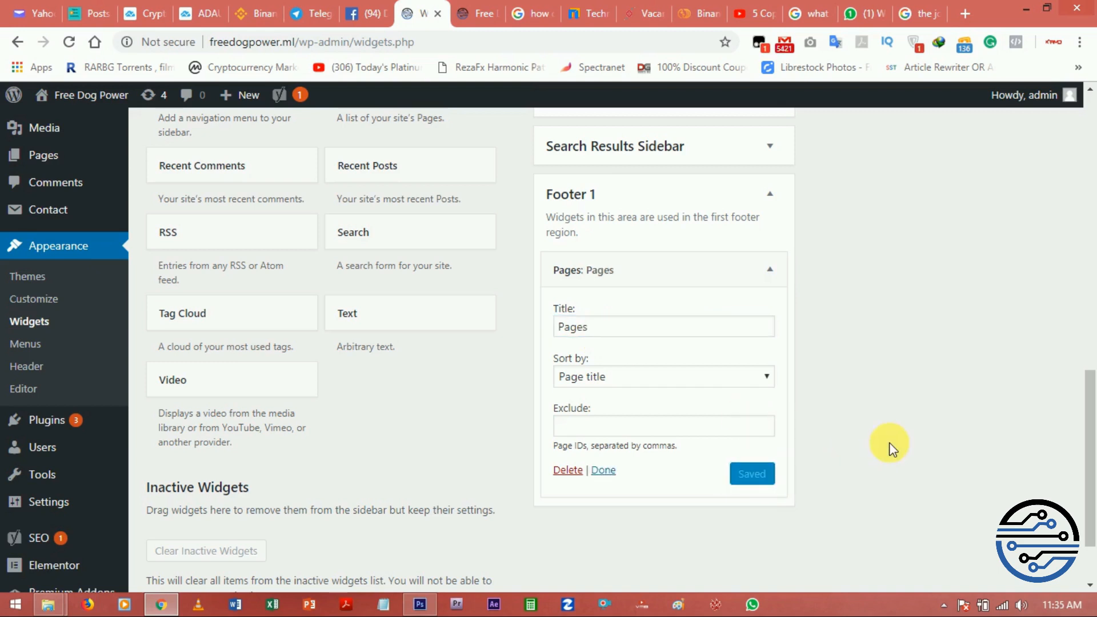
Expand the Footer 2 area and add a Navigation Menu widget to it.
left_click_drag(1086, 453, 1092, 314)
left_click(1043, 228)
left_click_drag(250, 482, 951, 189)
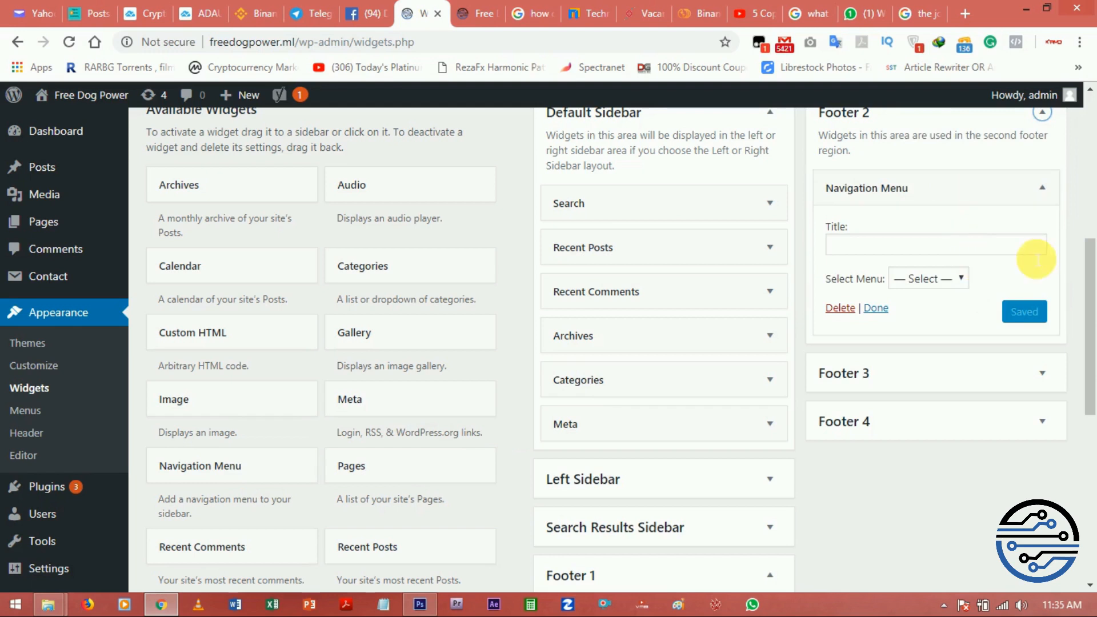
Assign the header menu to the Footer 2 Navigation Menu widget, title it "Main Pages", and save it.
left_click(963, 280)
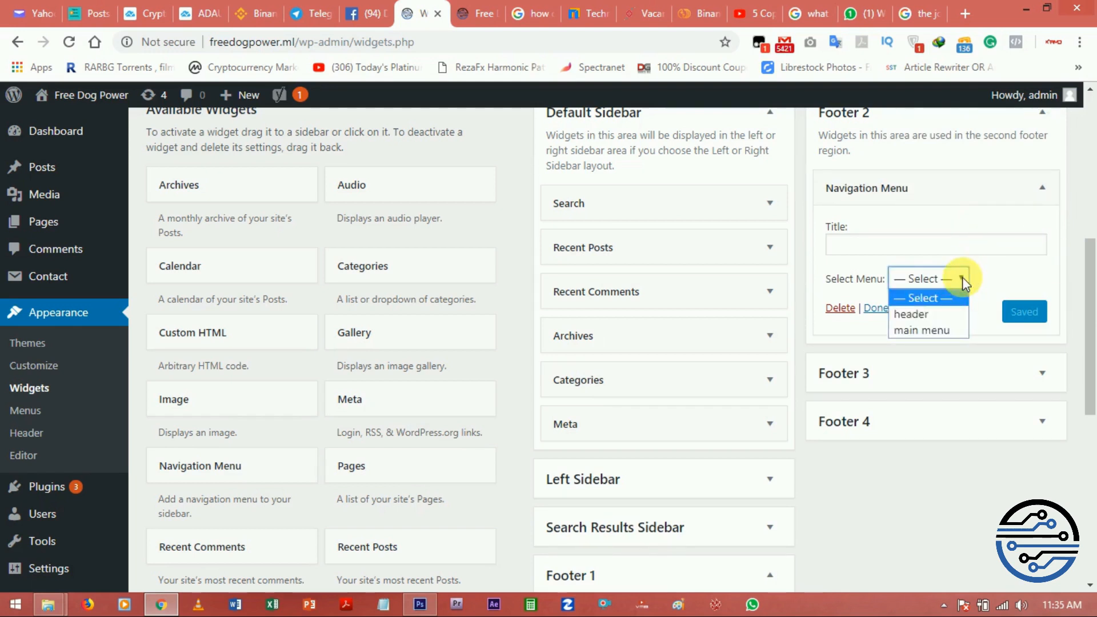
left_click(937, 313)
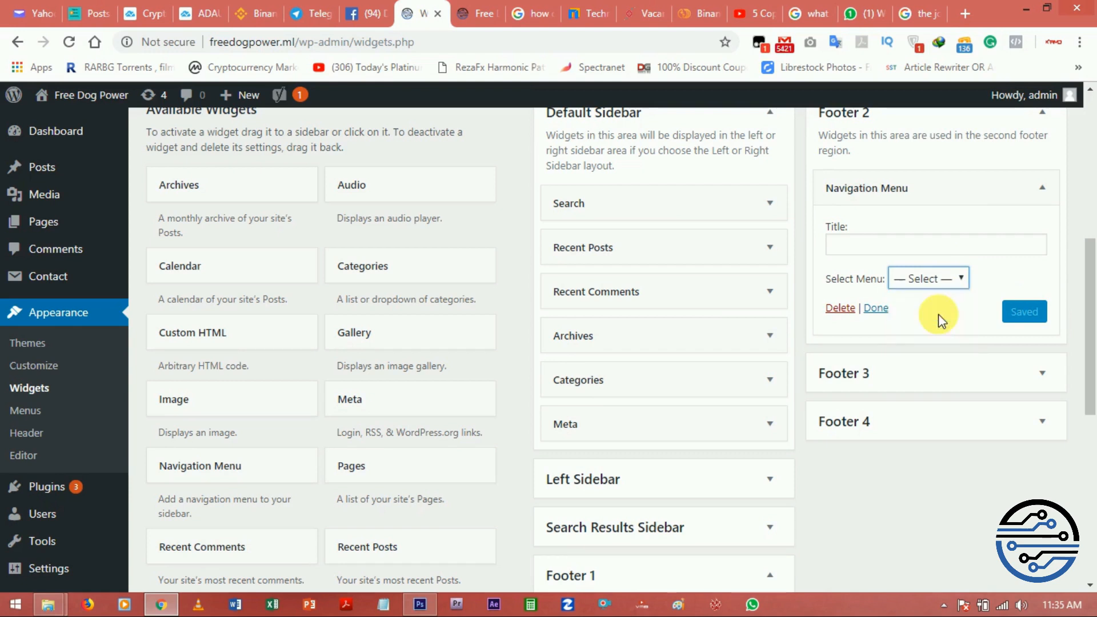
left_click(916, 249)
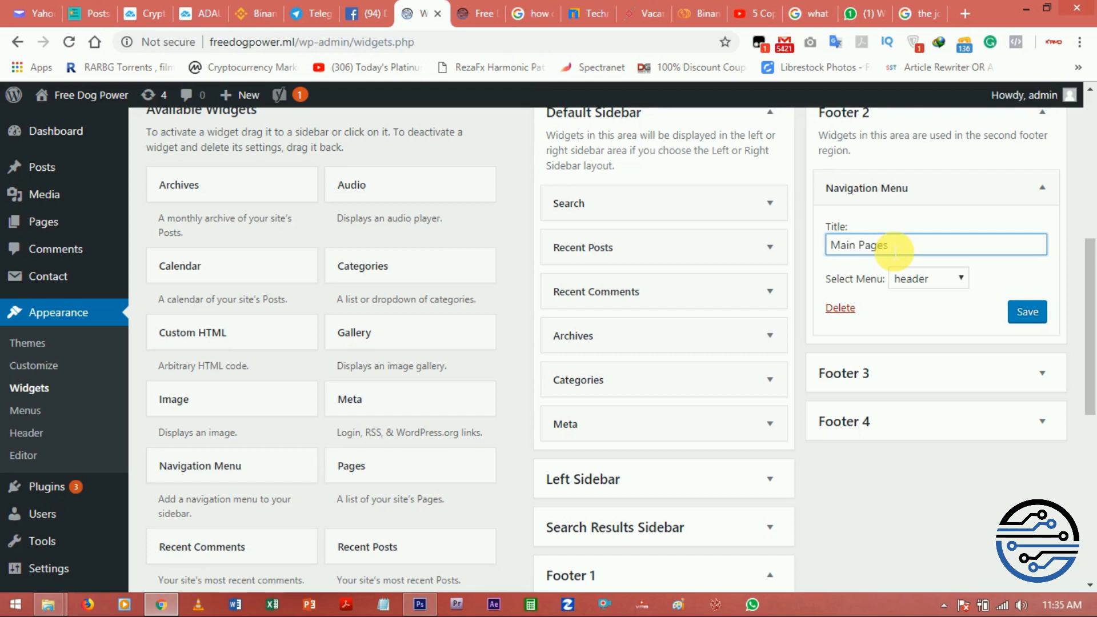
left_click(1027, 313)
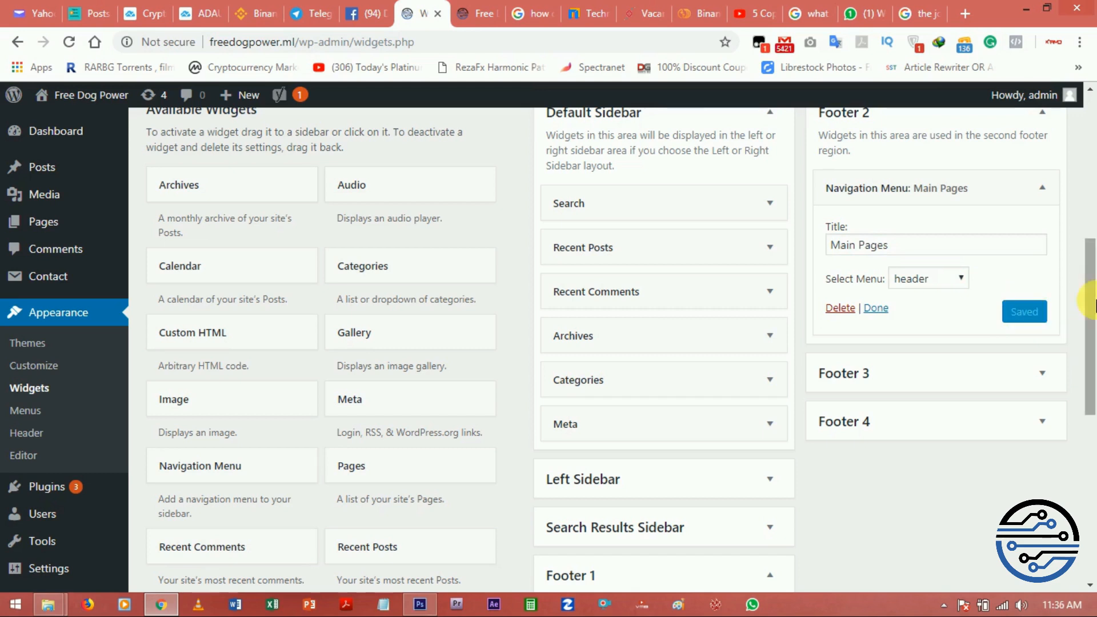
Expand the Footer 3 area and add an Image widget to it.
scroll(1085, 343, "down", 3)
left_click_drag(1092, 337, 1091, 304)
left_click(1035, 346)
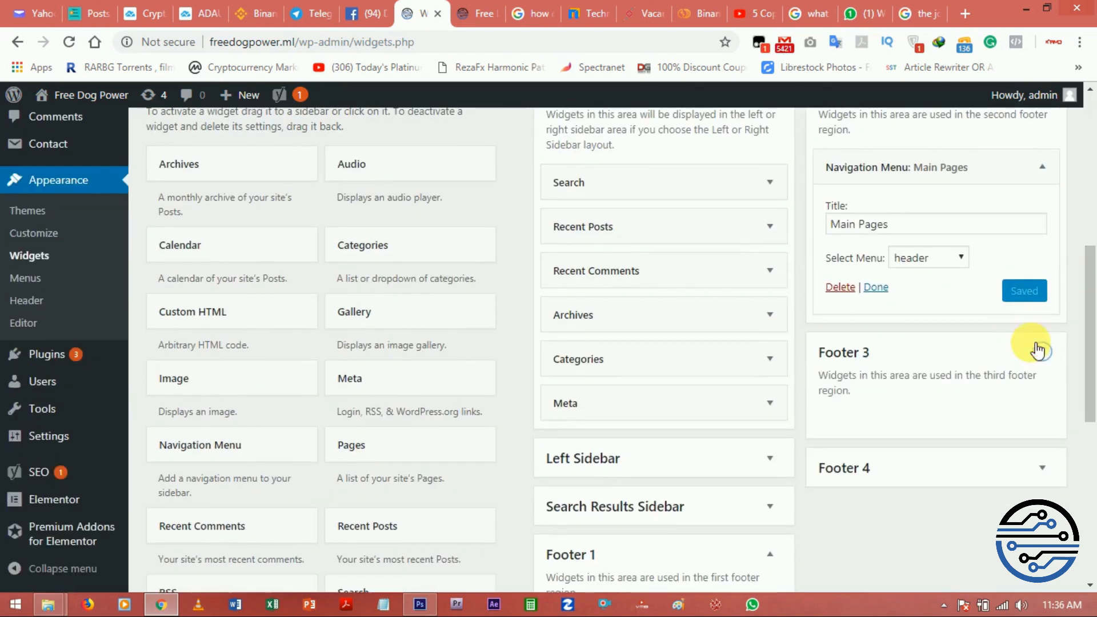
left_click_drag(1086, 351, 1089, 373)
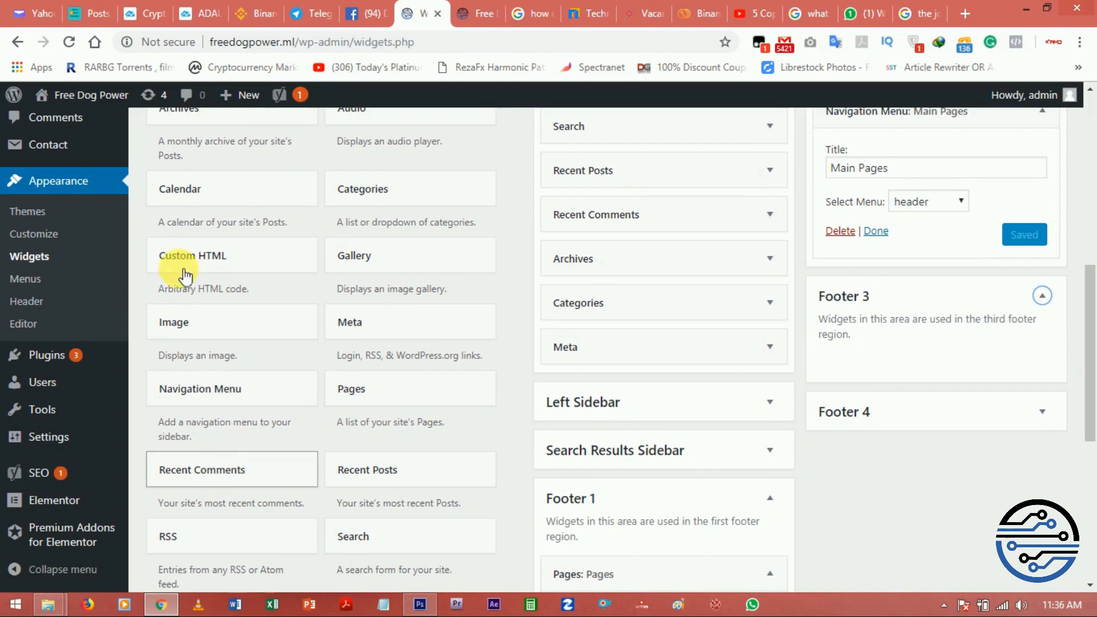
left_click_drag(201, 204, 238, 224)
left_click_drag(210, 337, 911, 367)
Insert KOSB-LOGO.png from the media library into the Footer 3 Image widget.
left_click_drag(1084, 374, 1087, 399)
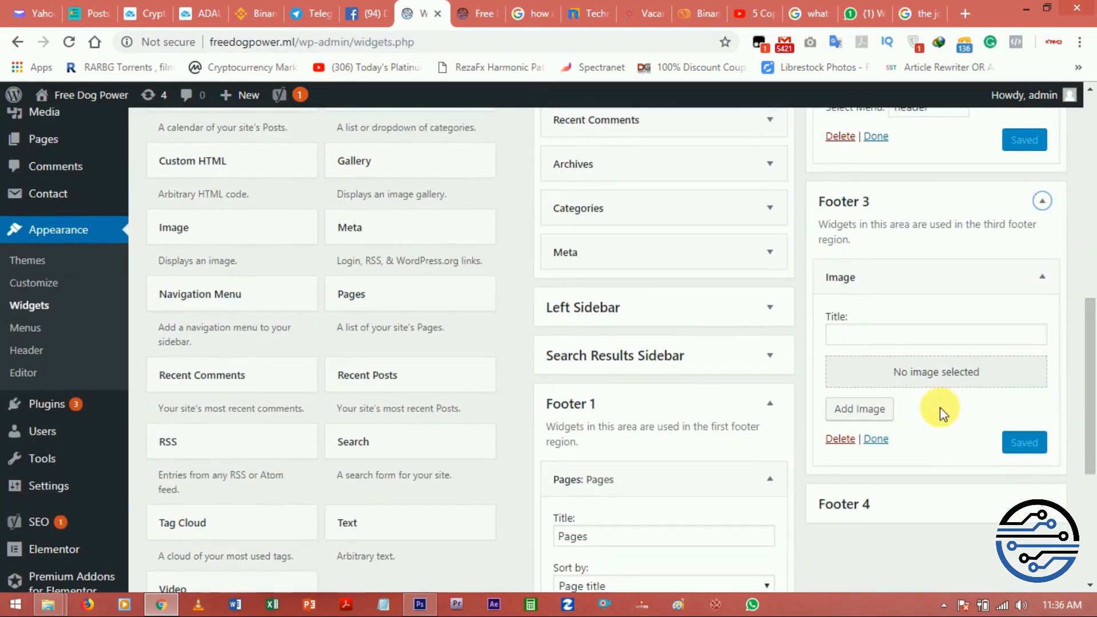
left_click(874, 418)
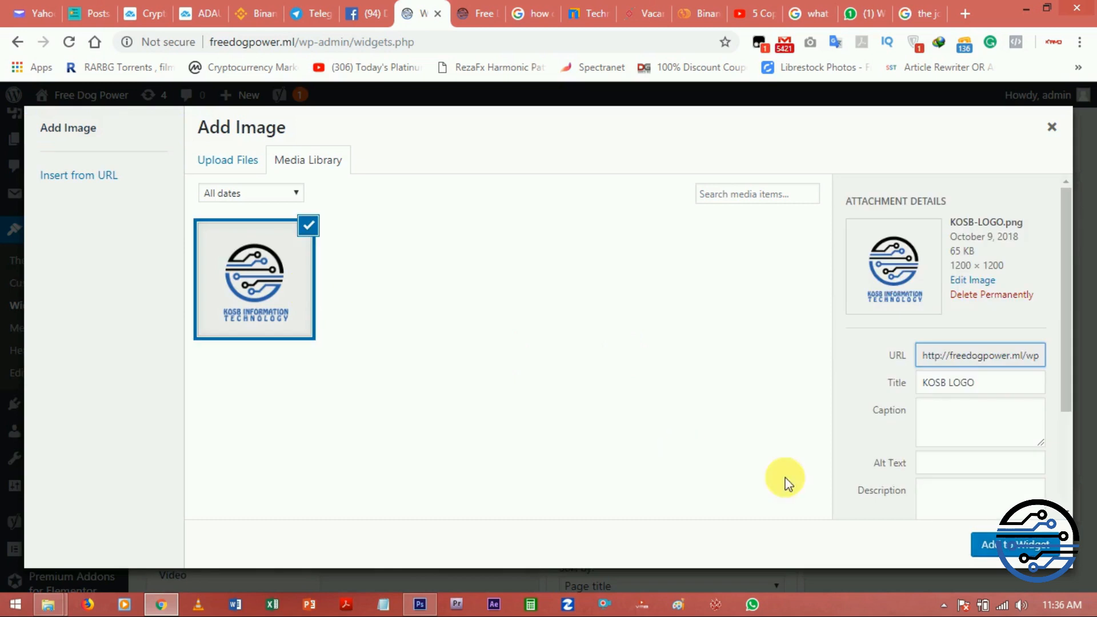
left_click(1011, 546)
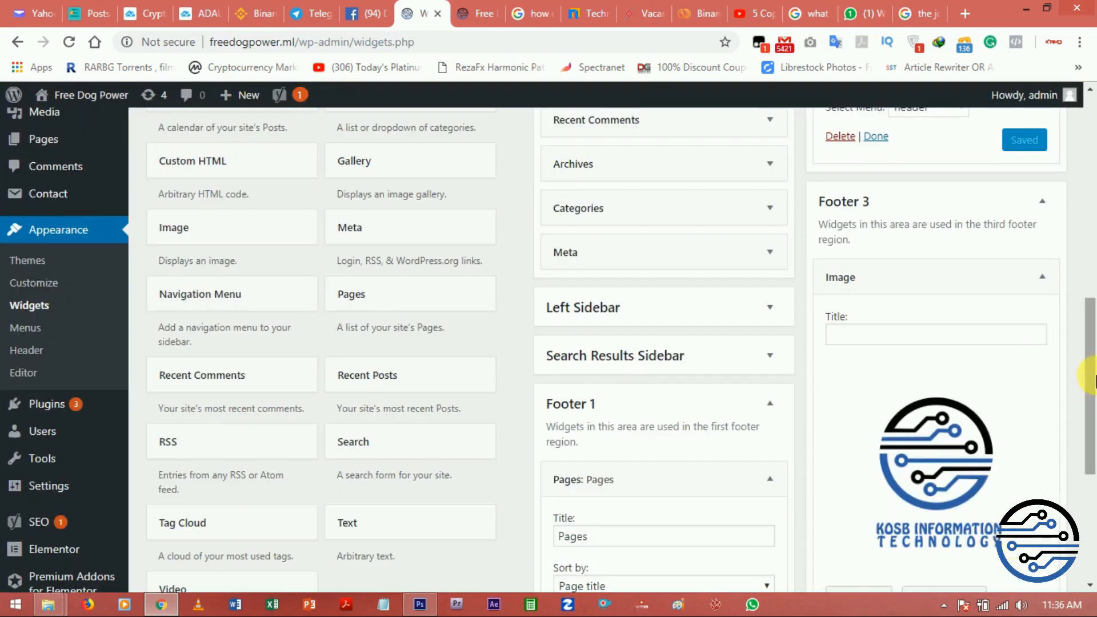
Set the Footer 3 image's display size to Thumbnail – 150 × 150, apply the update, and save the Image widget.
scroll(1086, 320, "down", 3)
mouse_move(1092, 437)
left_mouse_down()
mouse_move(1091, 400)
mouse_move(1091, 425)
left_mouse_up()
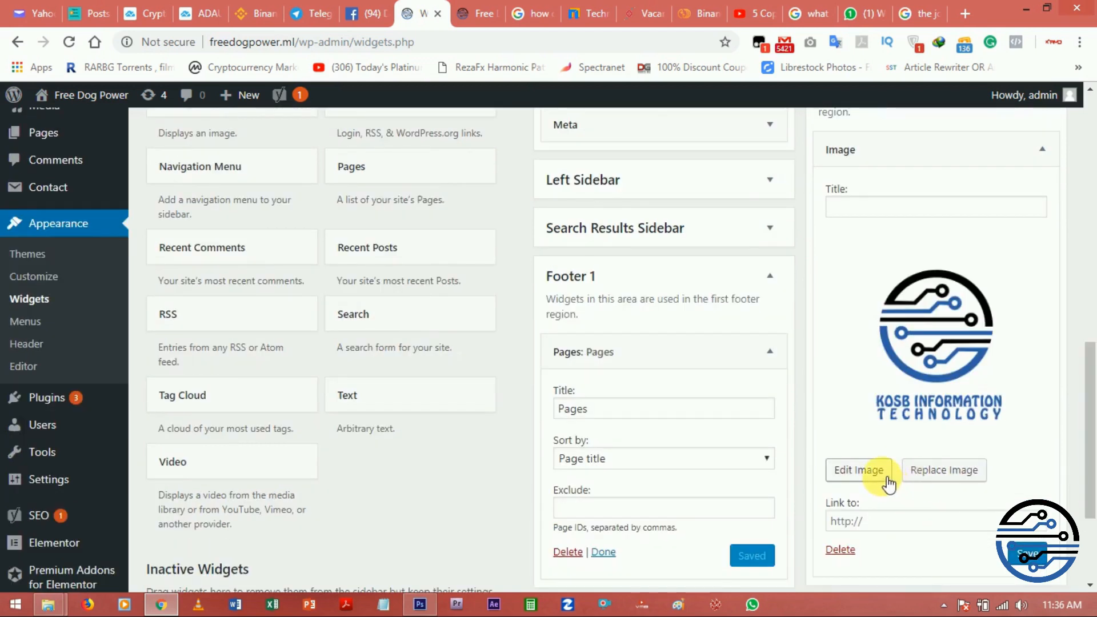
left_click(886, 522)
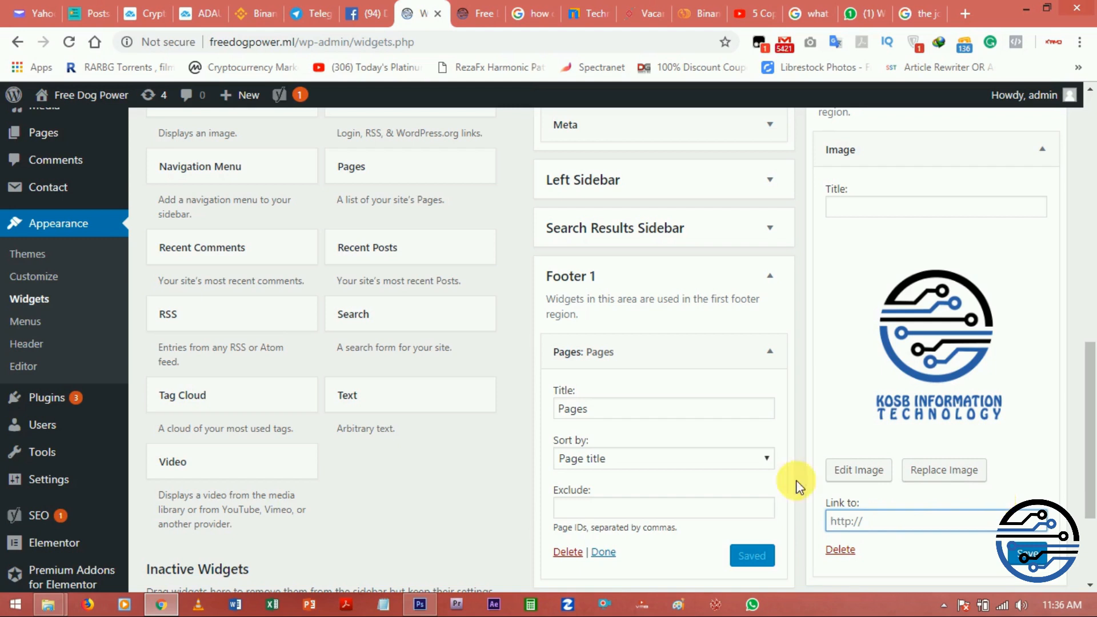
left_click(848, 475)
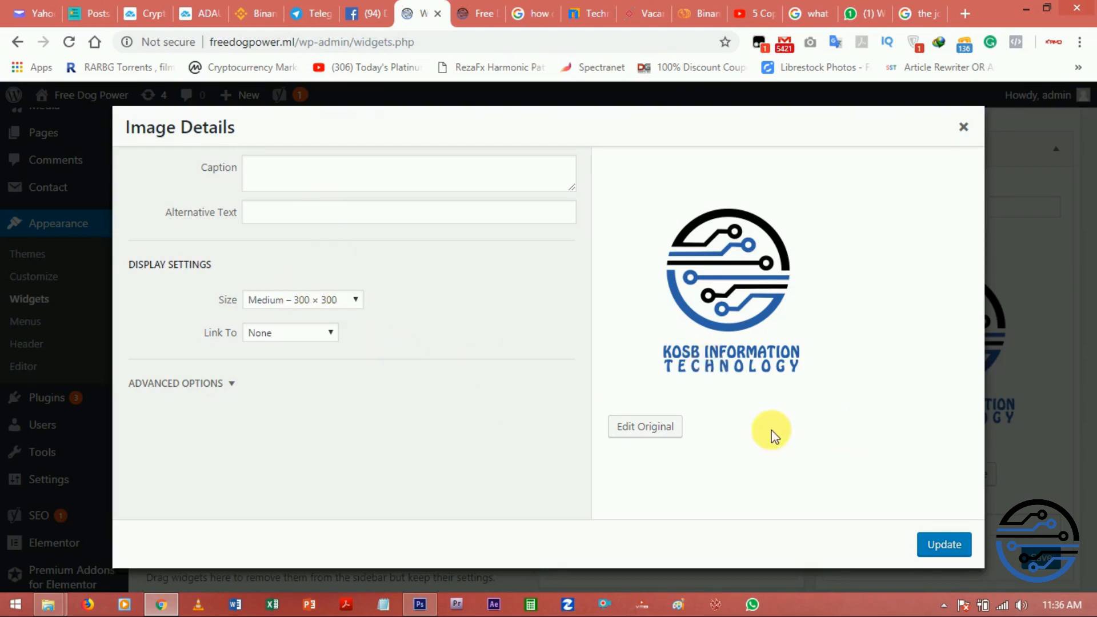
left_click(353, 300)
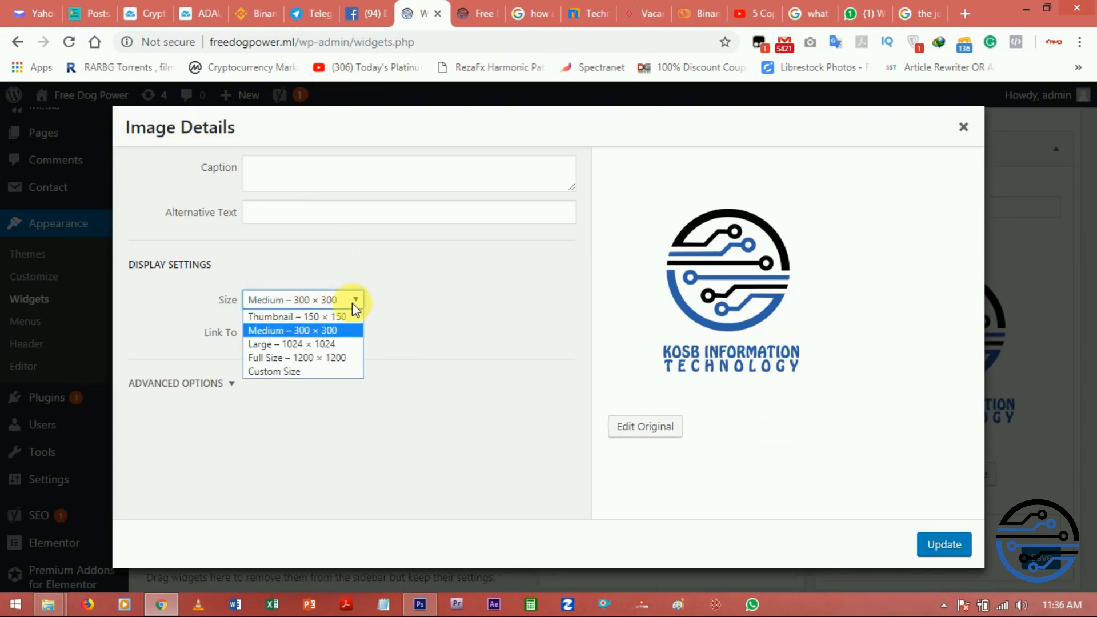
left_click(351, 314)
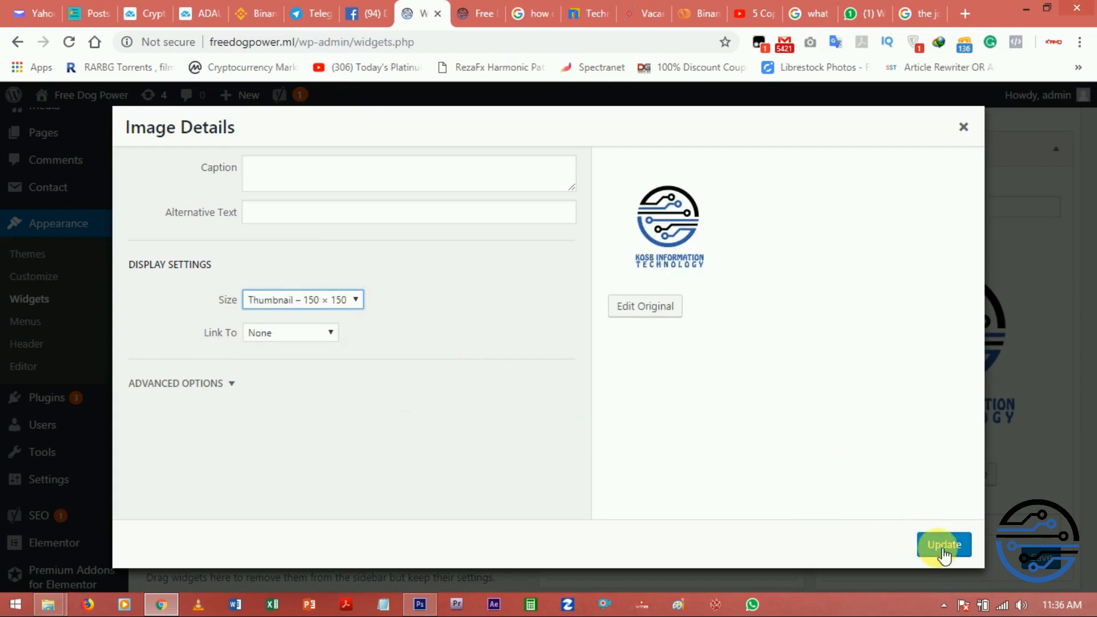
left_click(354, 299)
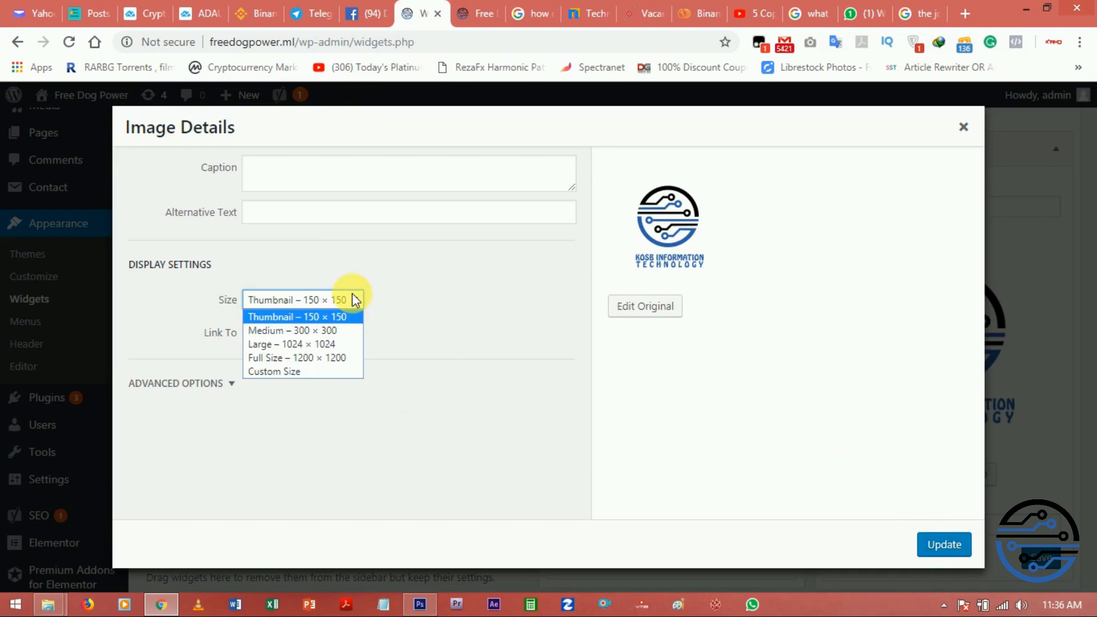
left_click(354, 299)
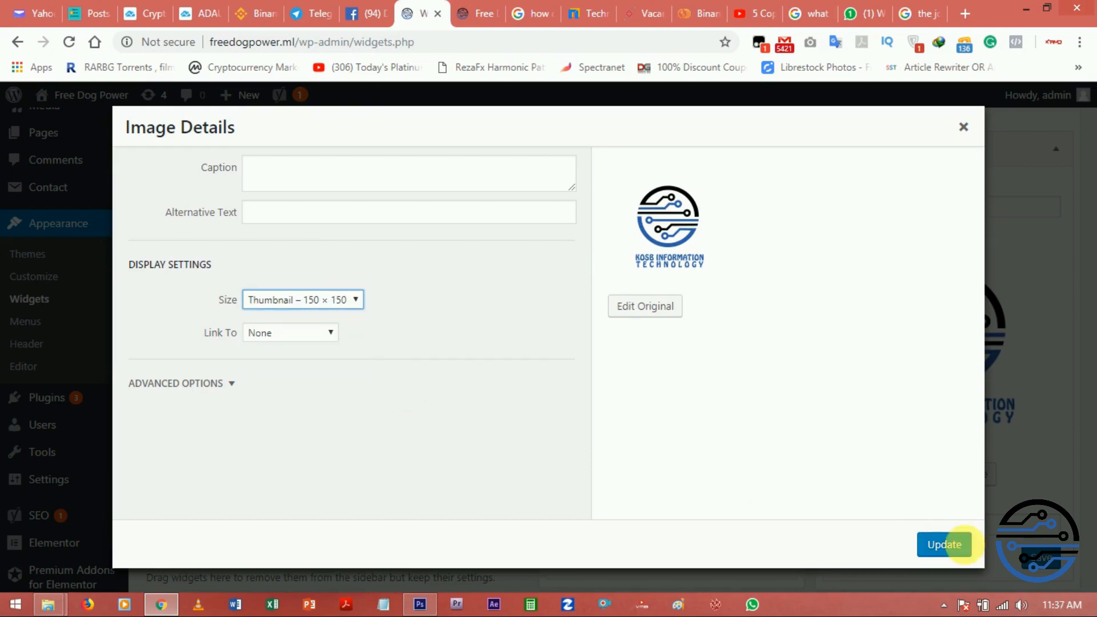
left_click(963, 545)
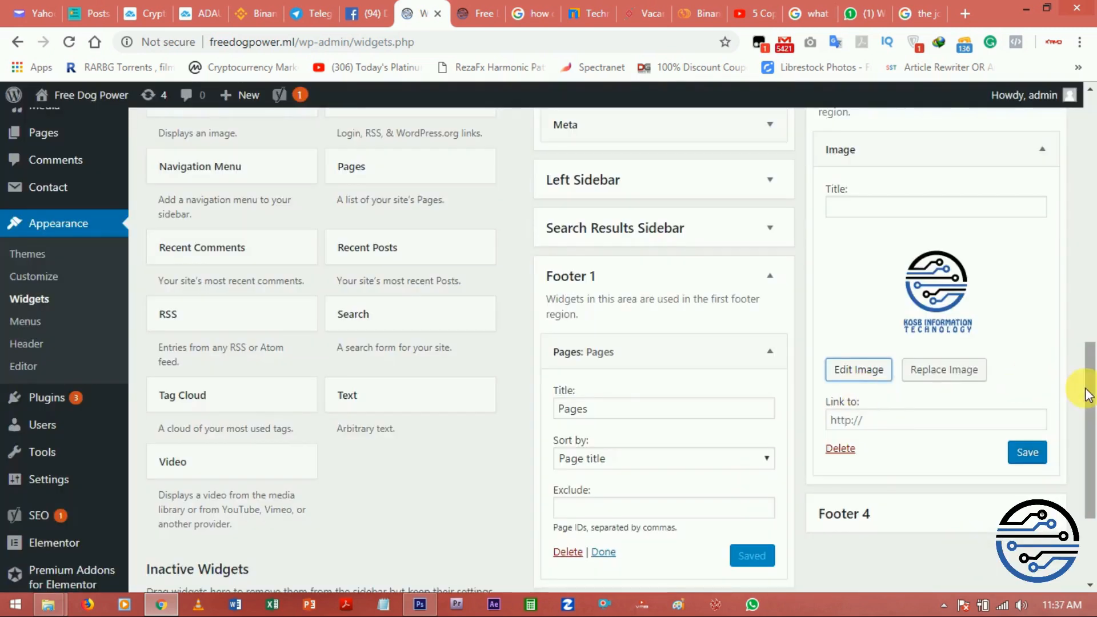
left_click_drag(1088, 394, 1084, 431)
left_click(1039, 330)
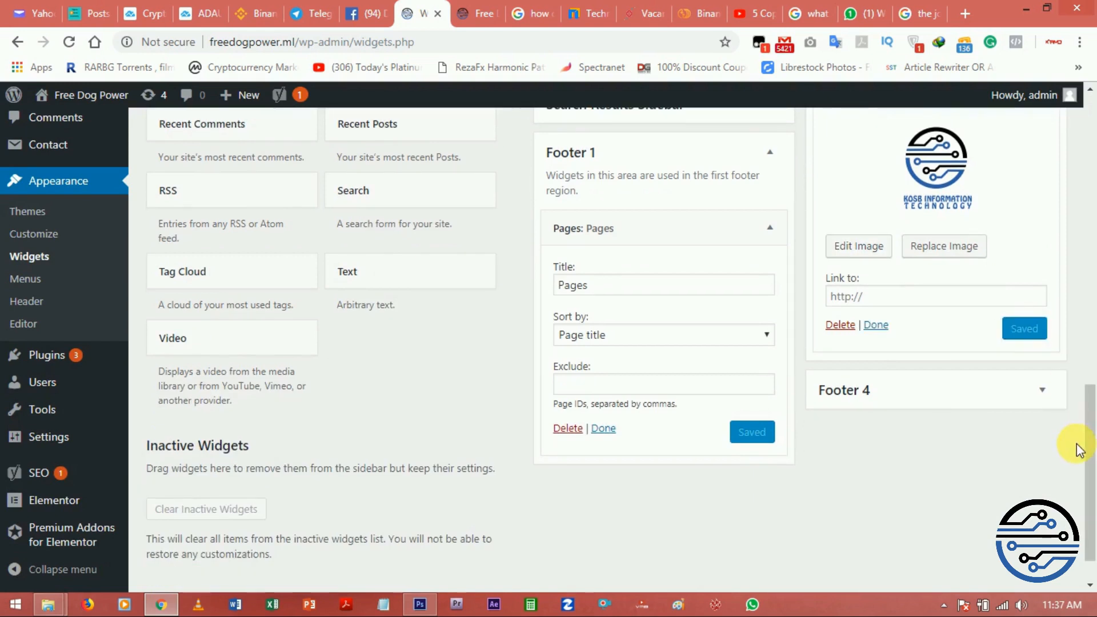
Switch to the open site page at freedogpower.ml, reload it, and inspect the widgets in its footer.
left_click_drag(1084, 451, 1092, 298)
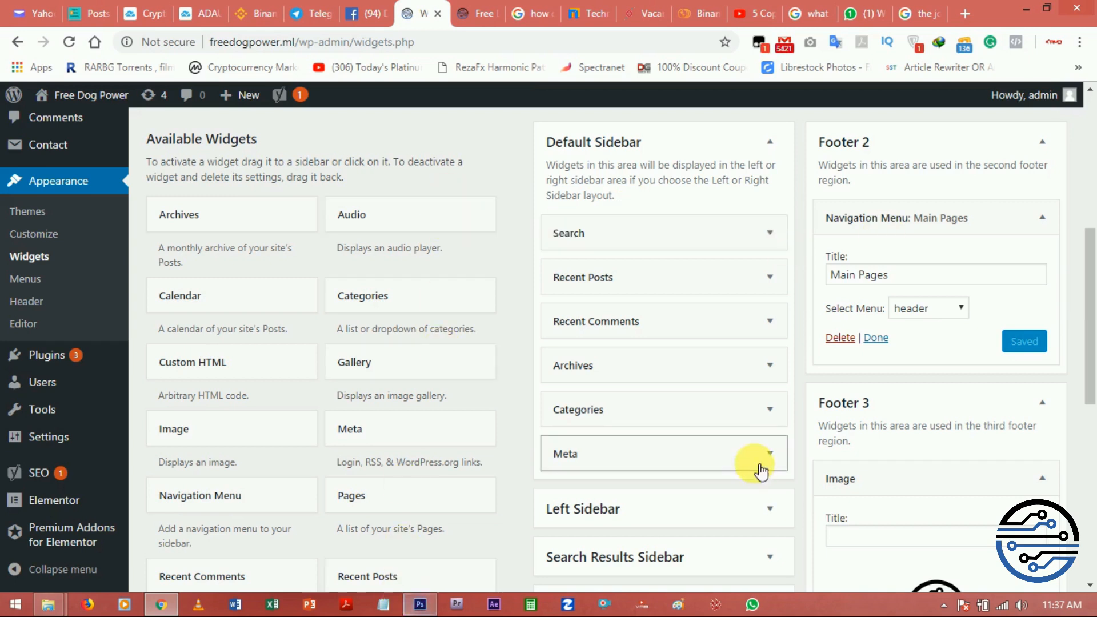
left_click_drag(1087, 294, 1092, 437)
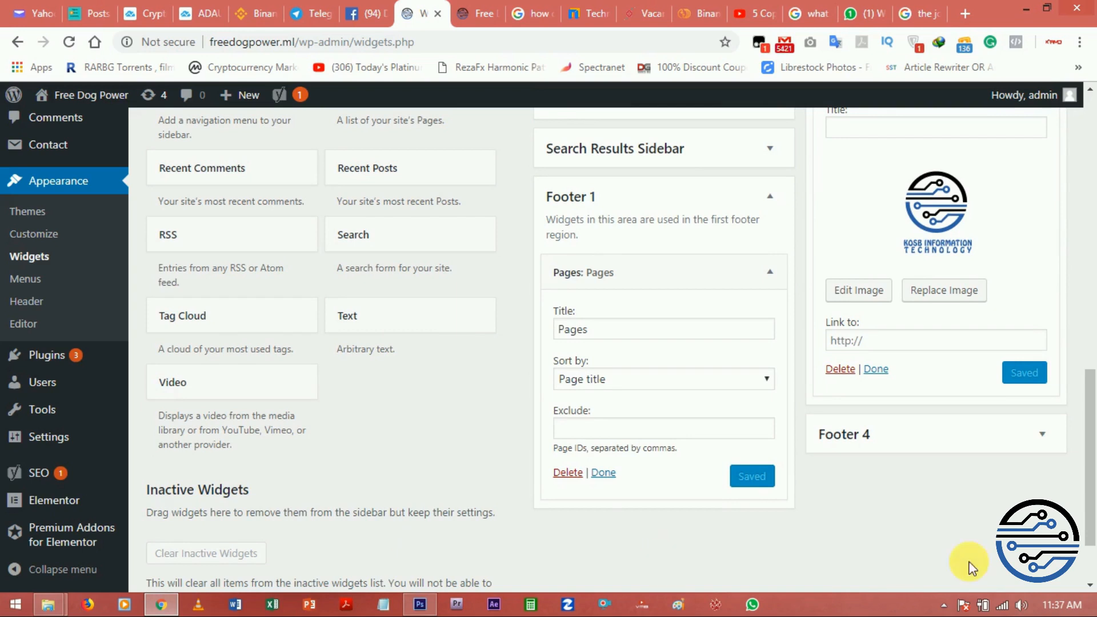
left_click_drag(1085, 489, 1092, 194)
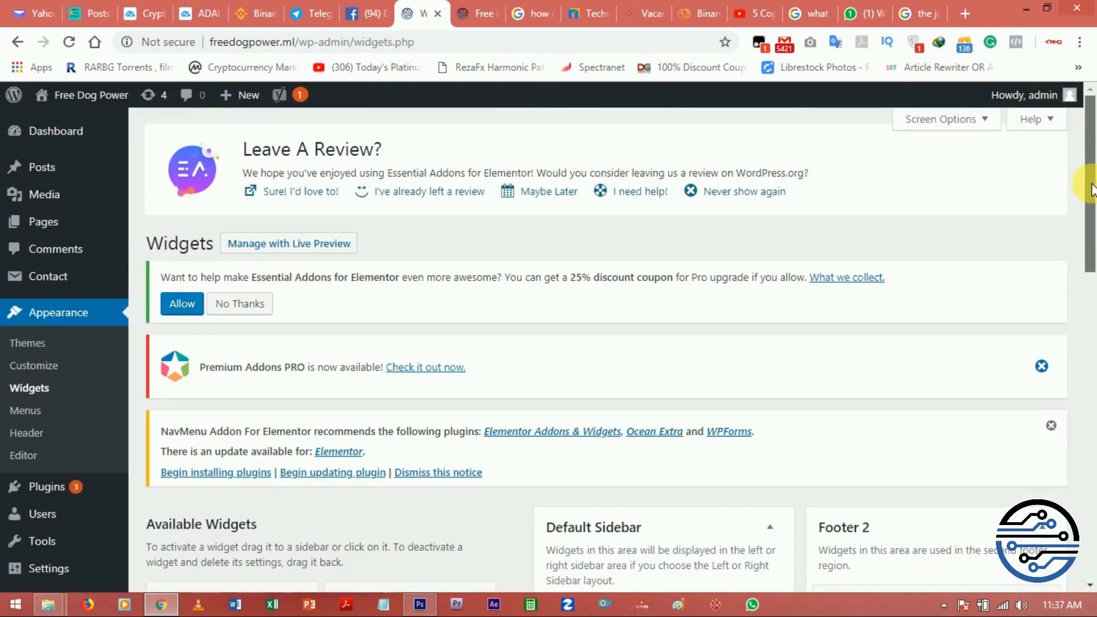
left_click(474, 16)
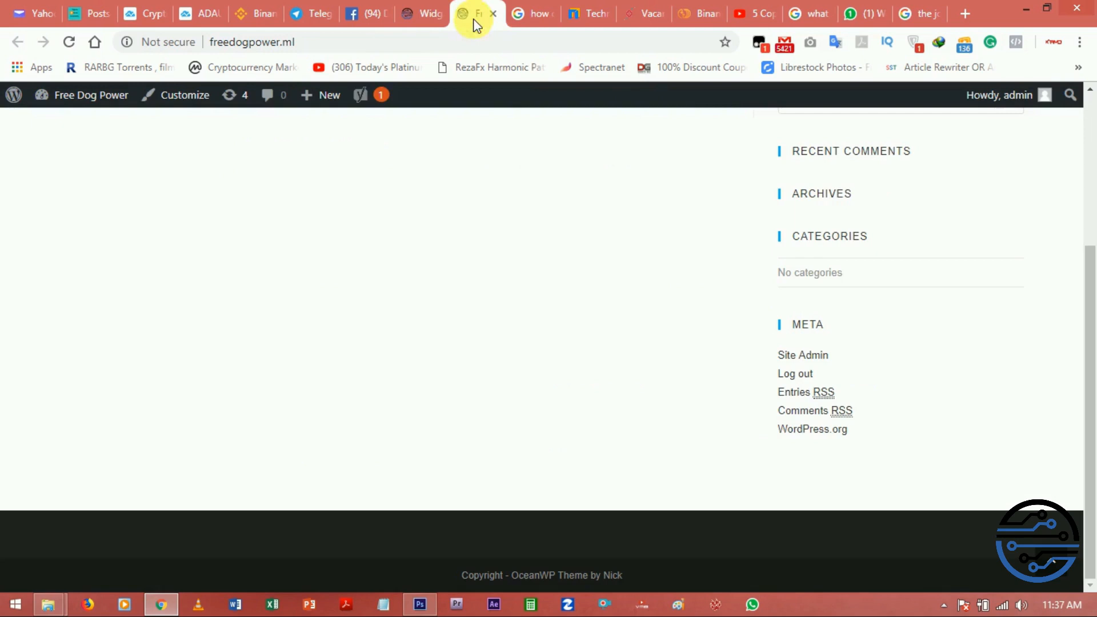
left_click(69, 42)
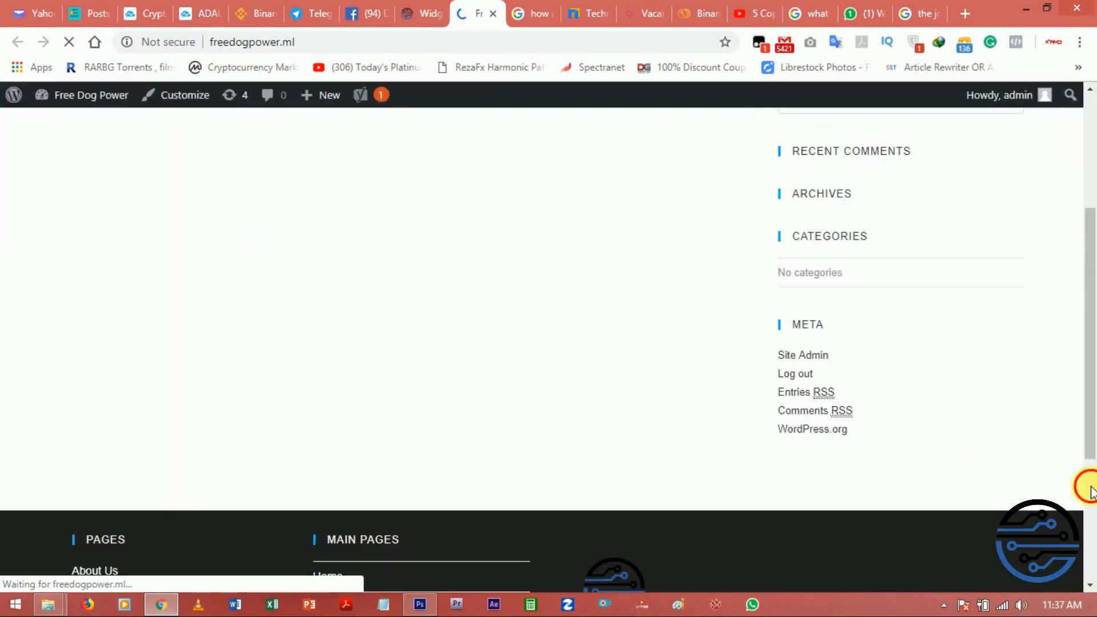
scroll(1092, 491, "down", 4)
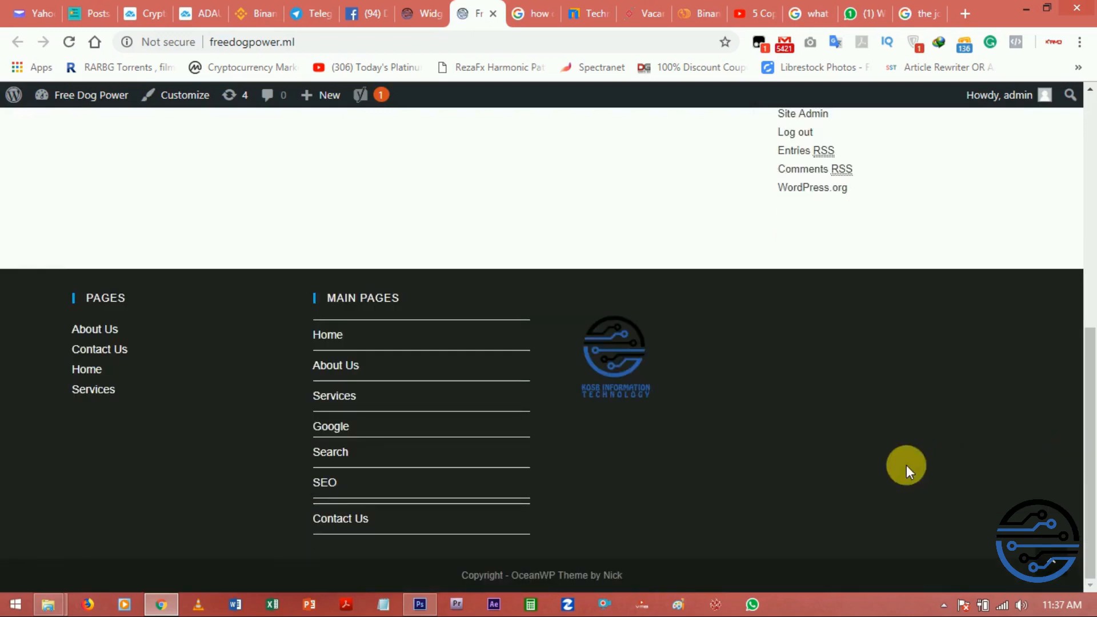